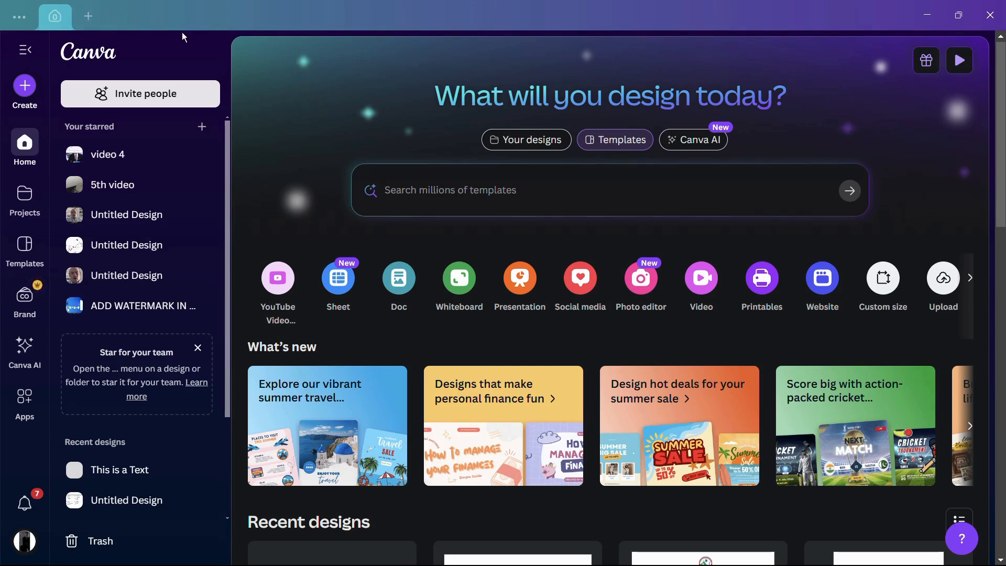
Step: Create a blank Presentation (16:9) design and dismiss the template suggestions
{"action": "left_click", "coordinate": [90, 16]}
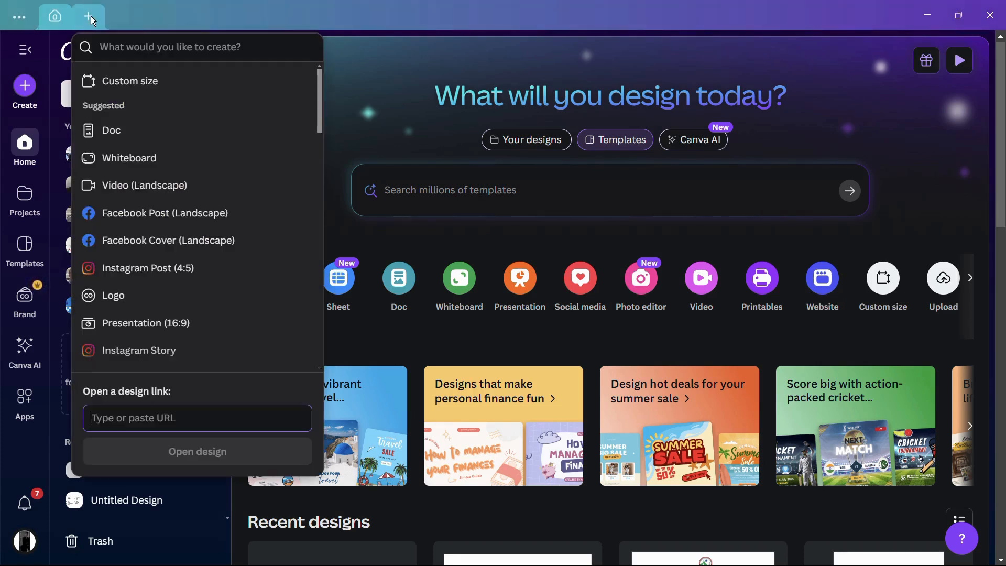
{"action": "left_click", "coordinate": [150, 47]}
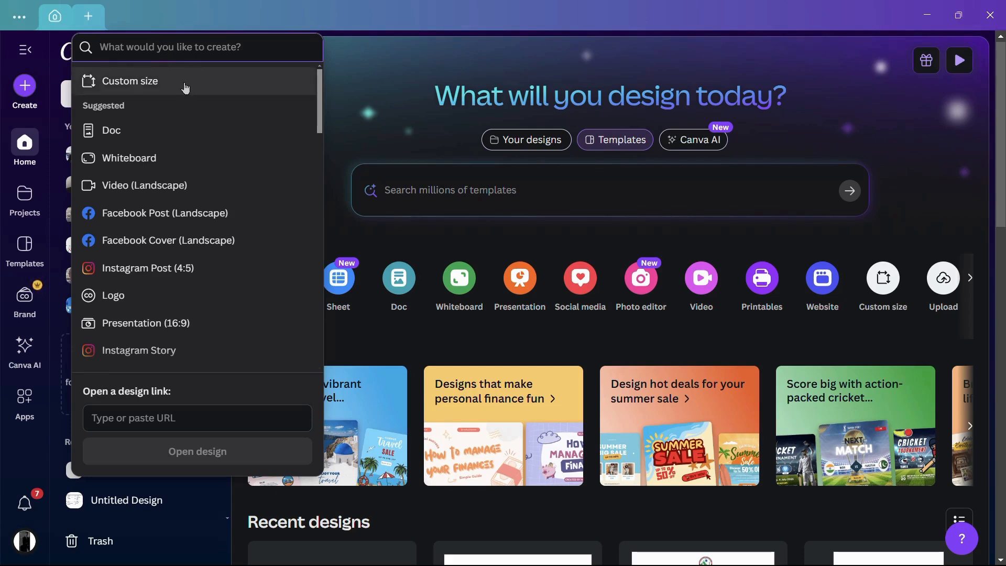
{"action": "scroll", "coordinate": [195, 107], "scroll_direction": "down", "scroll_amount": 1}
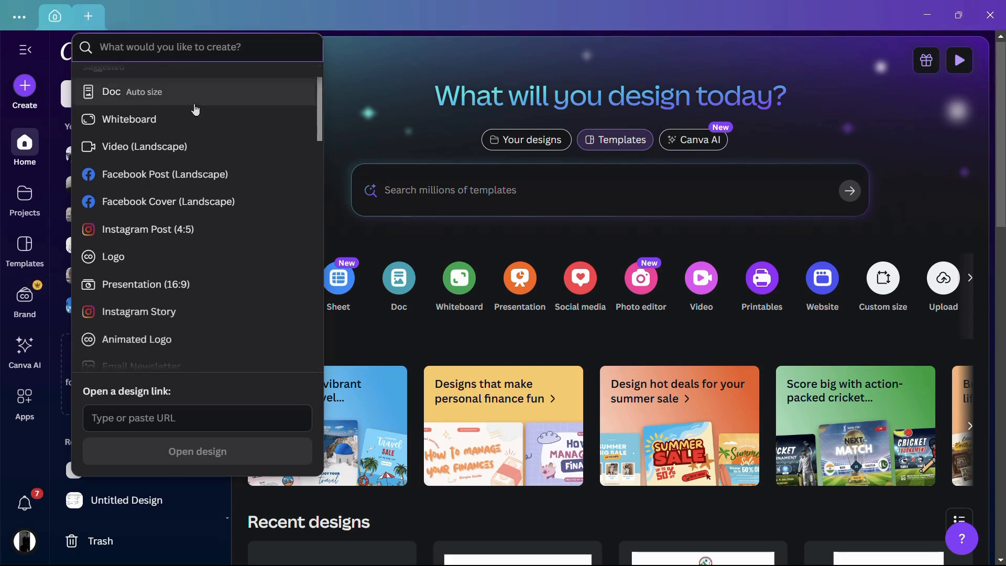
{"action": "scroll", "coordinate": [196, 107], "scroll_direction": "down", "scroll_amount": 1}
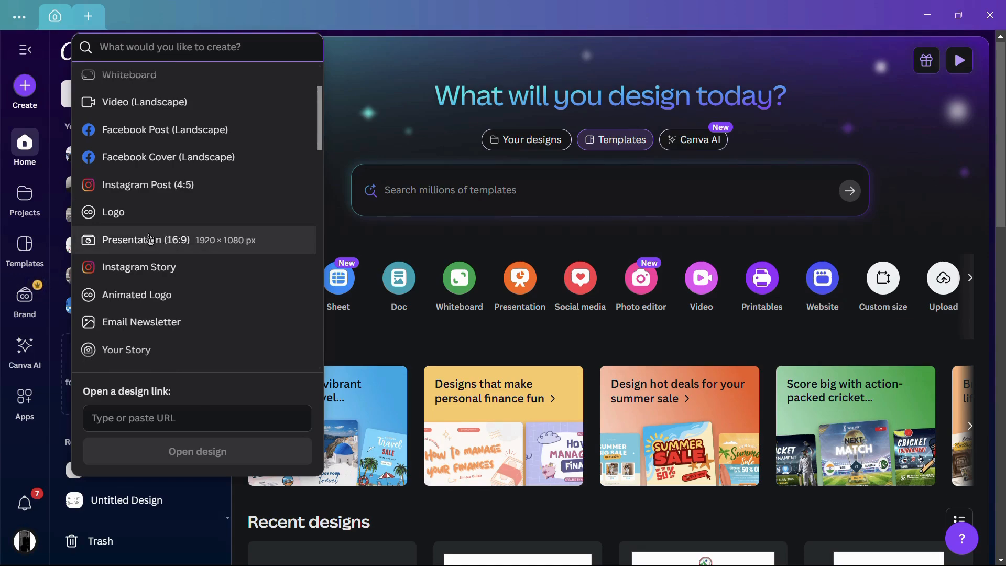
{"action": "left_click", "coordinate": [150, 240]}
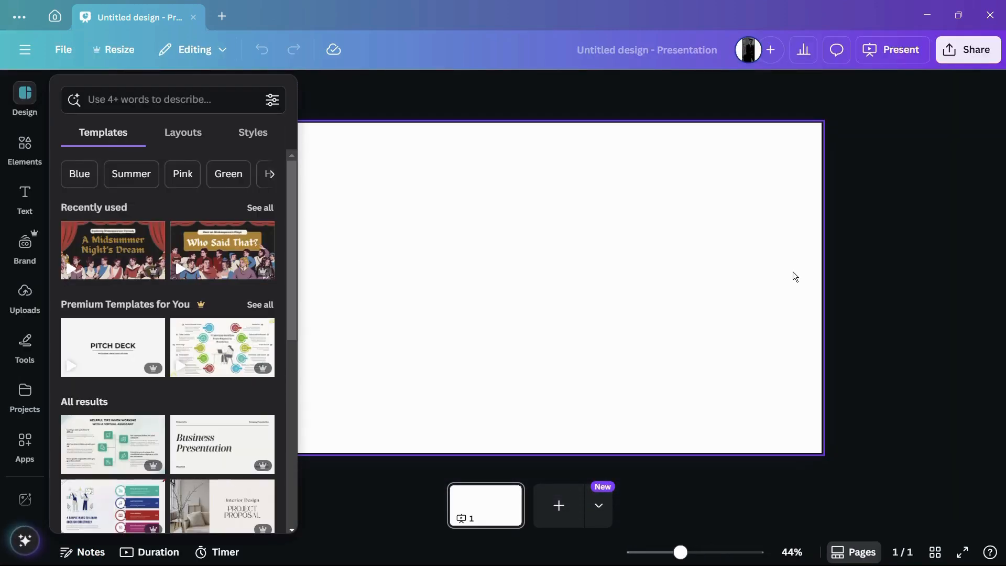
{"action": "left_click", "coordinate": [886, 251]}
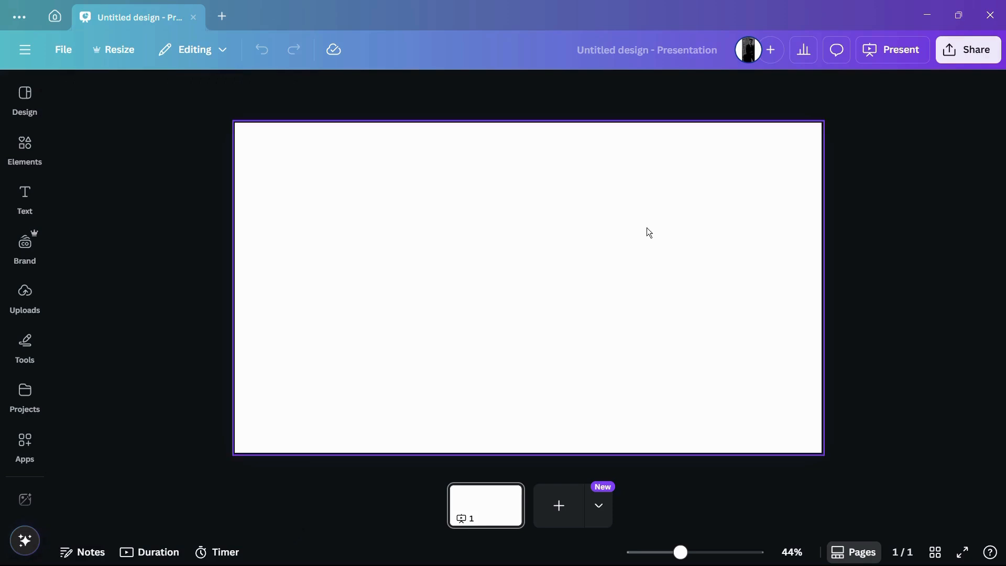
Step: Add a plain text box with the default paragraph text to the blank page
{"action": "scroll", "coordinate": [376, 219], "scroll_direction": "down", "scroll_amount": 2}
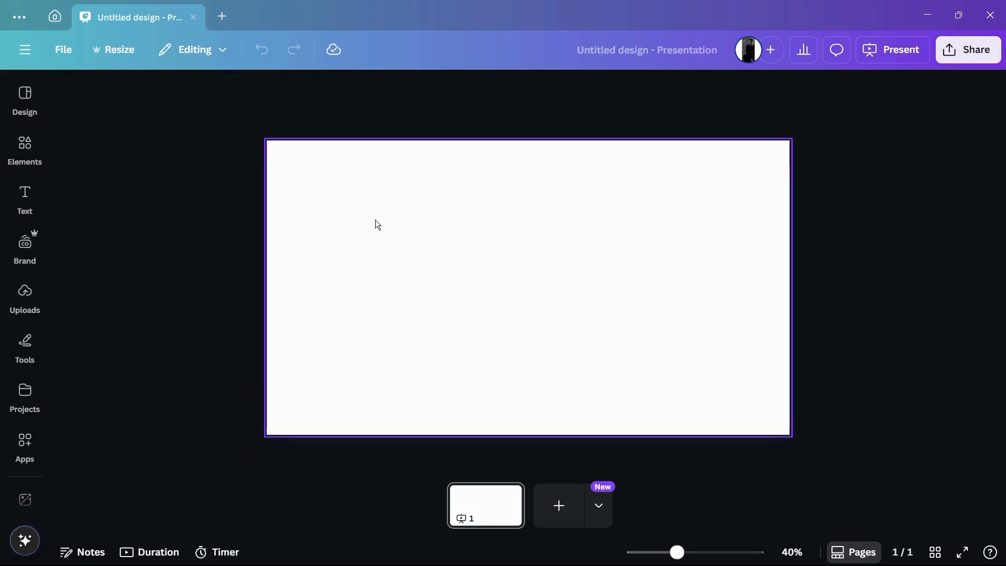
{"action": "scroll", "coordinate": [378, 224], "scroll_direction": "up", "scroll_amount": 1}
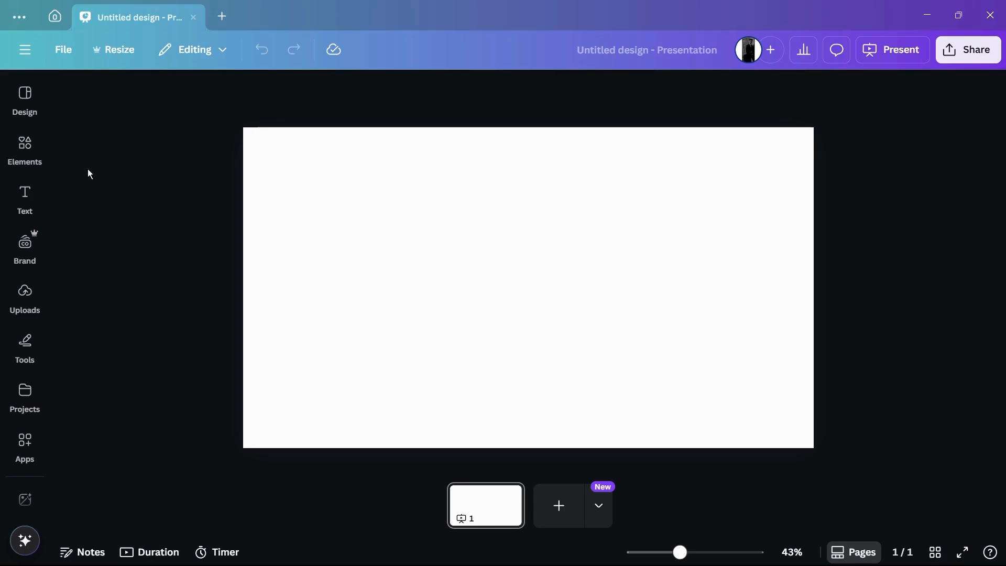
{"action": "left_click", "coordinate": [23, 204]}
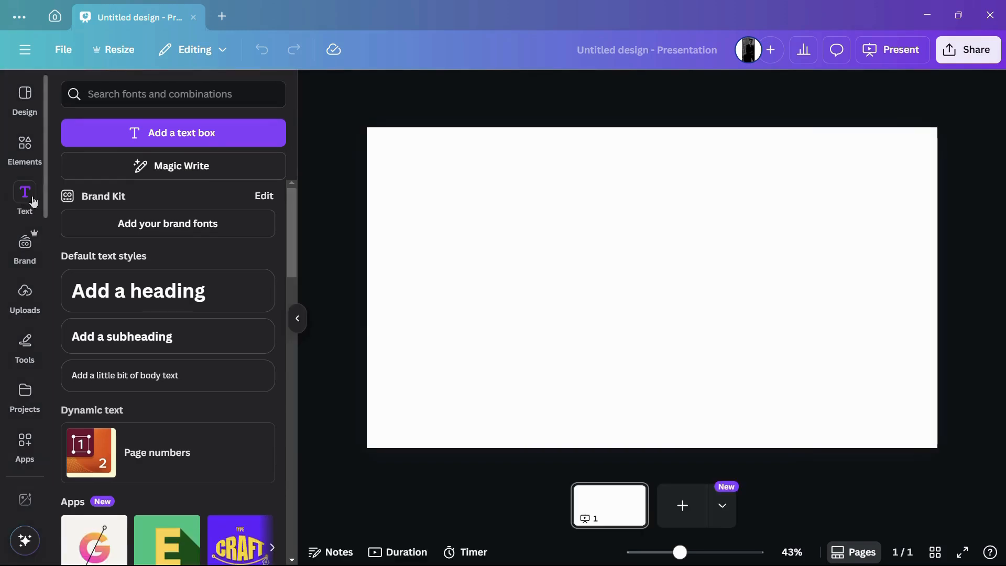
{"action": "left_click", "coordinate": [193, 138]}
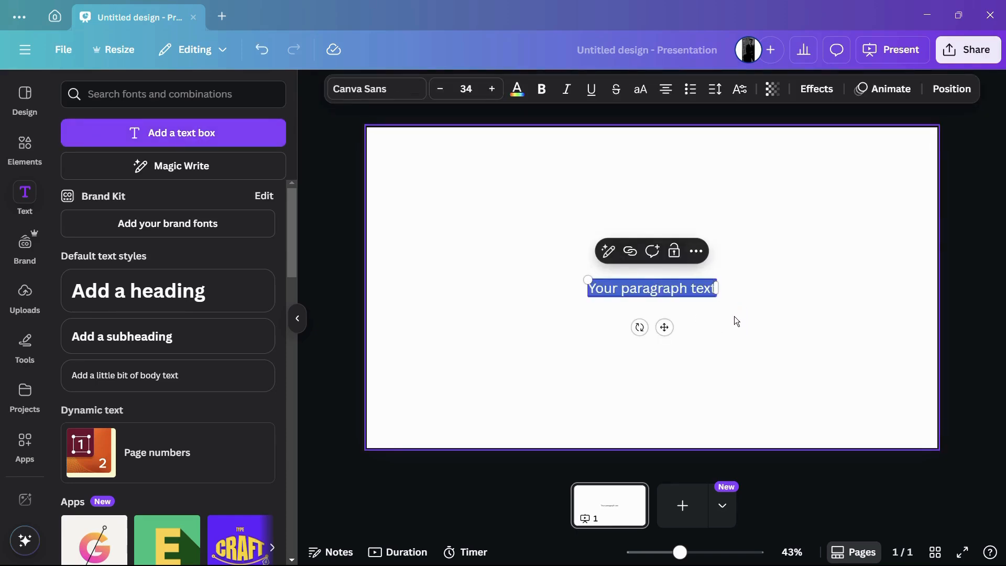
{"action": "left_click", "coordinate": [788, 293]}
{"action": "left_click", "coordinate": [618, 287]}
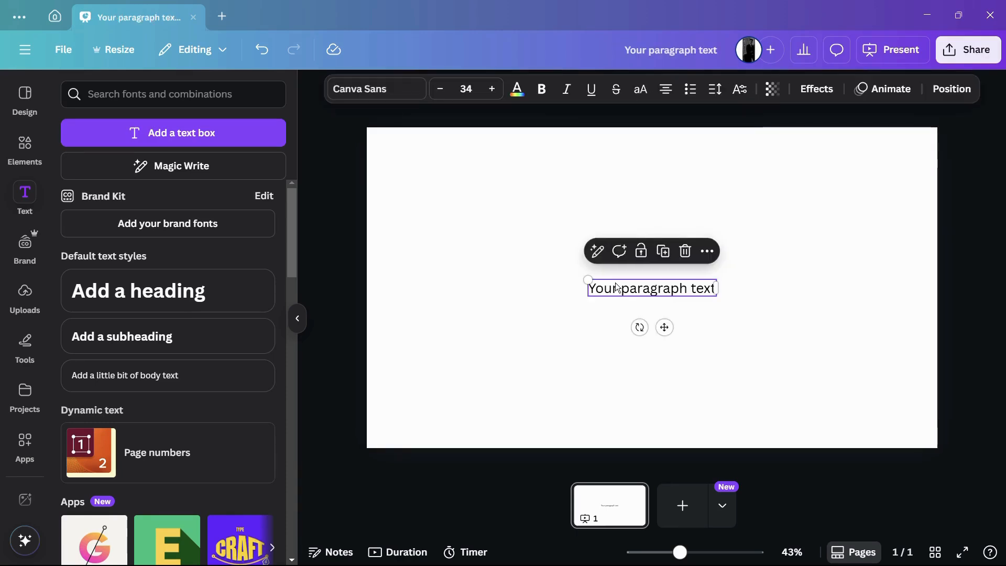
{"action": "left_click", "coordinate": [557, 239]}
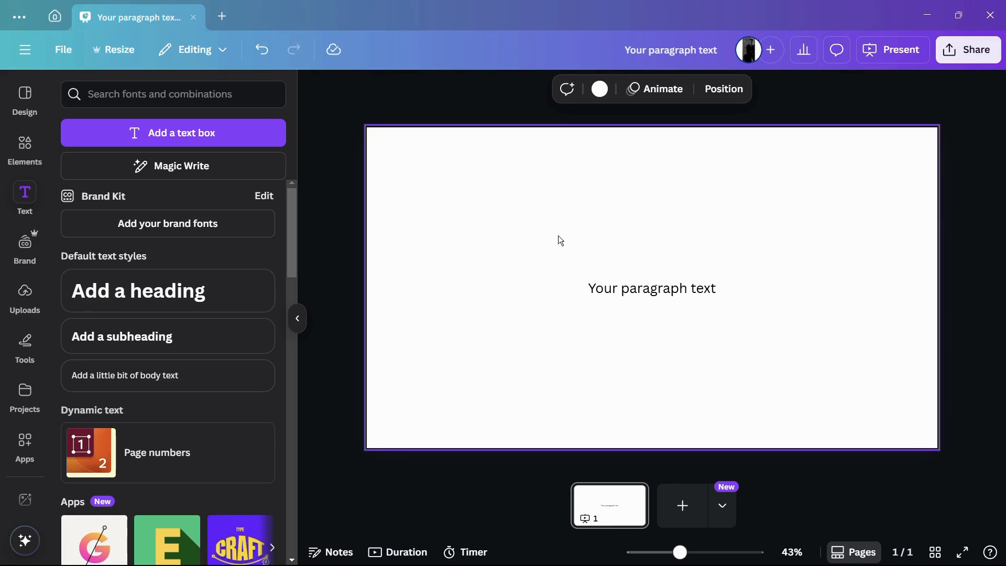
Step: Scale the paragraph text up to about size 40 and adjust its font size in increments to 38.1
{"action": "left_click", "coordinate": [612, 287]}
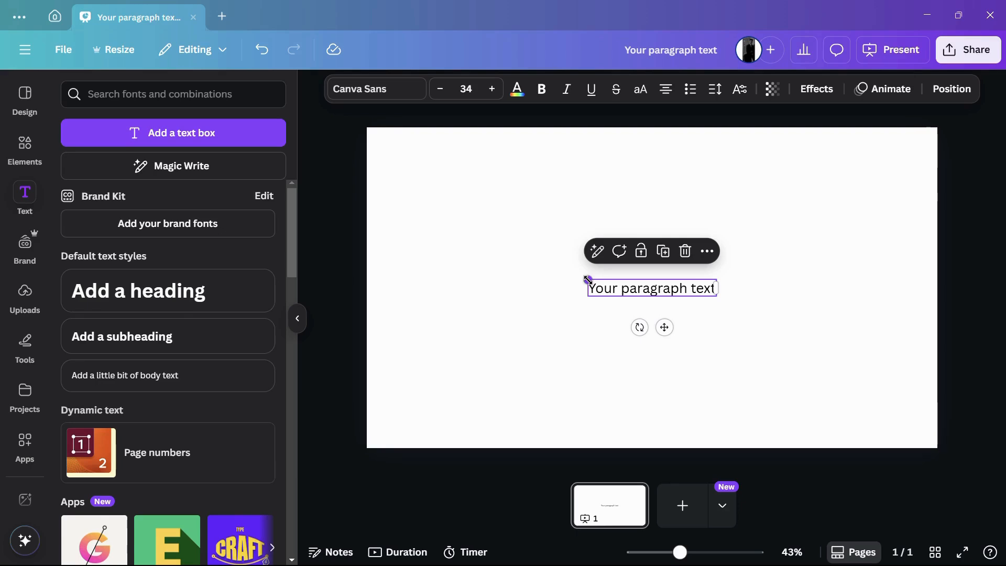
{"action": "left_click_drag", "start_coordinate": [588, 279], "coordinate": [571, 240]}
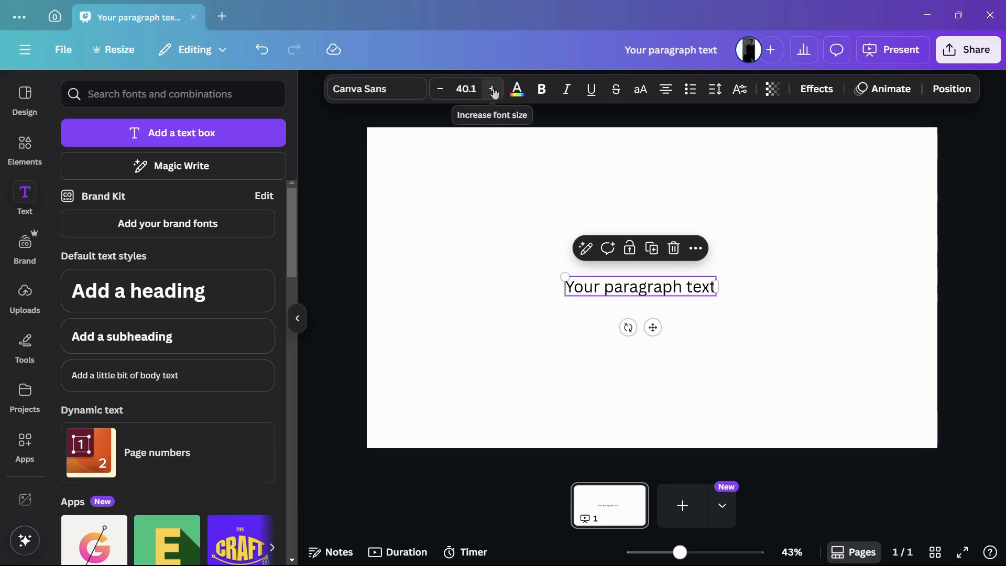
{"action": "double_click", "coordinate": [610, 289]}
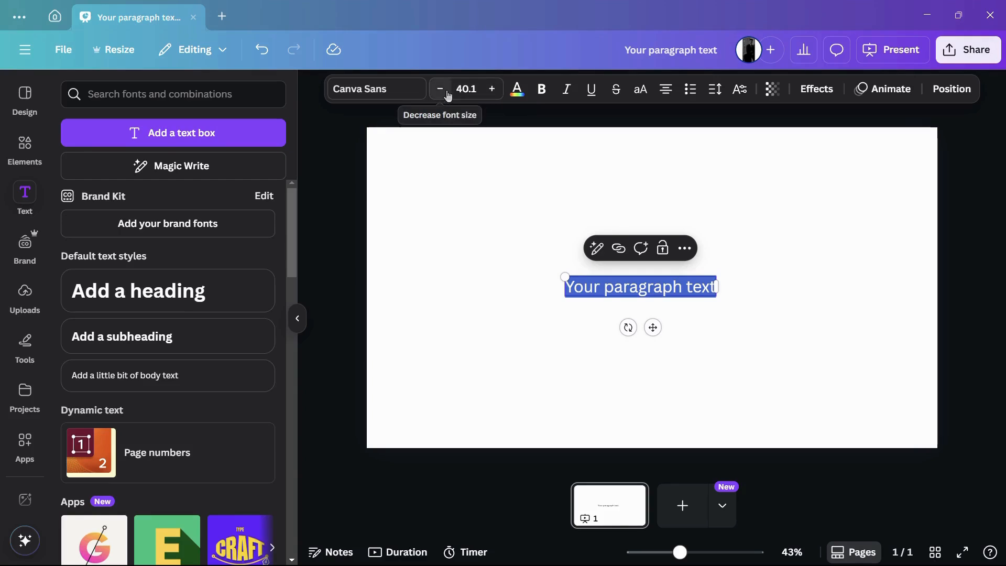
{"action": "left_click", "coordinate": [492, 89]}
{"action": "left_click", "coordinate": [492, 89]}
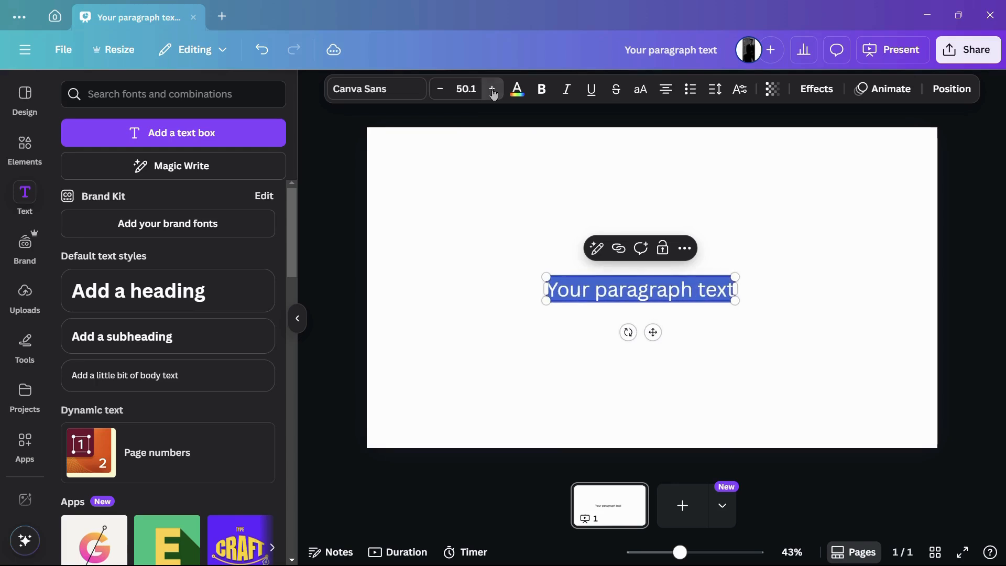
{"action": "left_click", "coordinate": [444, 93]}
{"action": "left_click", "coordinate": [445, 93]}
{"action": "left_click", "coordinate": [445, 93]}
{"action": "left_click", "coordinate": [445, 93]}
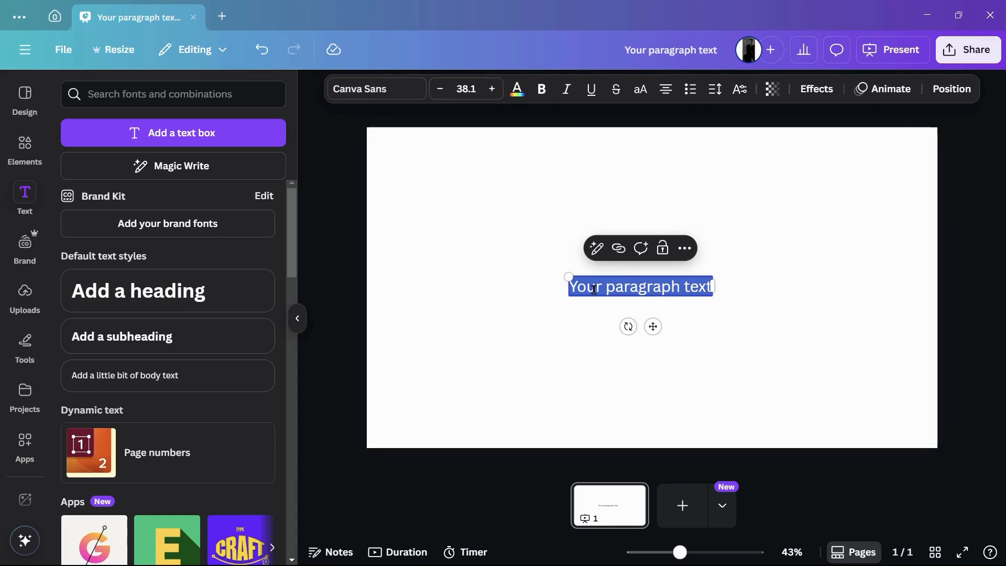
Step: Set the paragraph text's font size to 150
{"action": "left_click", "coordinate": [476, 88]}
{"action": "left_click", "coordinate": [476, 88]}
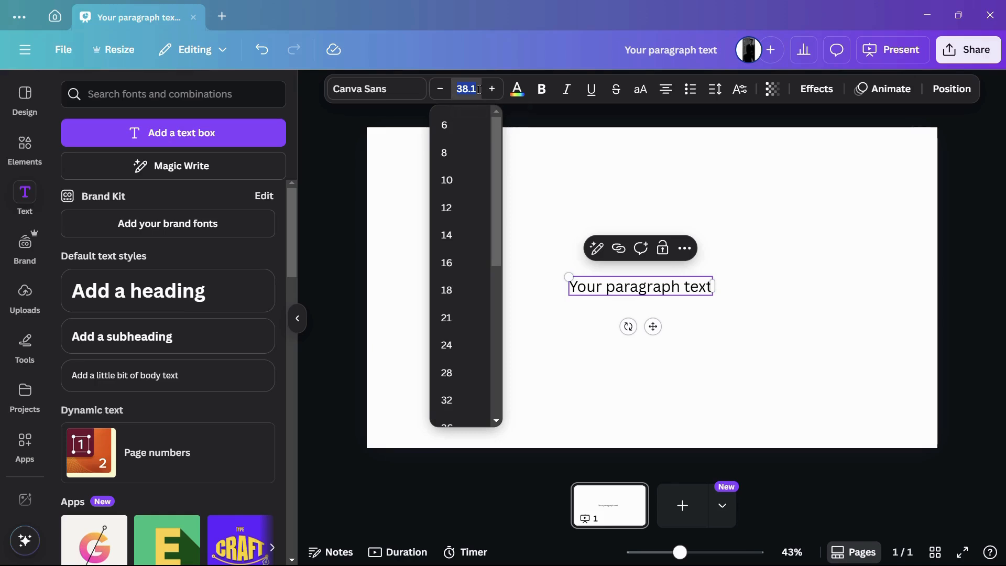
{"action": "key", "text": "BackSpace"}
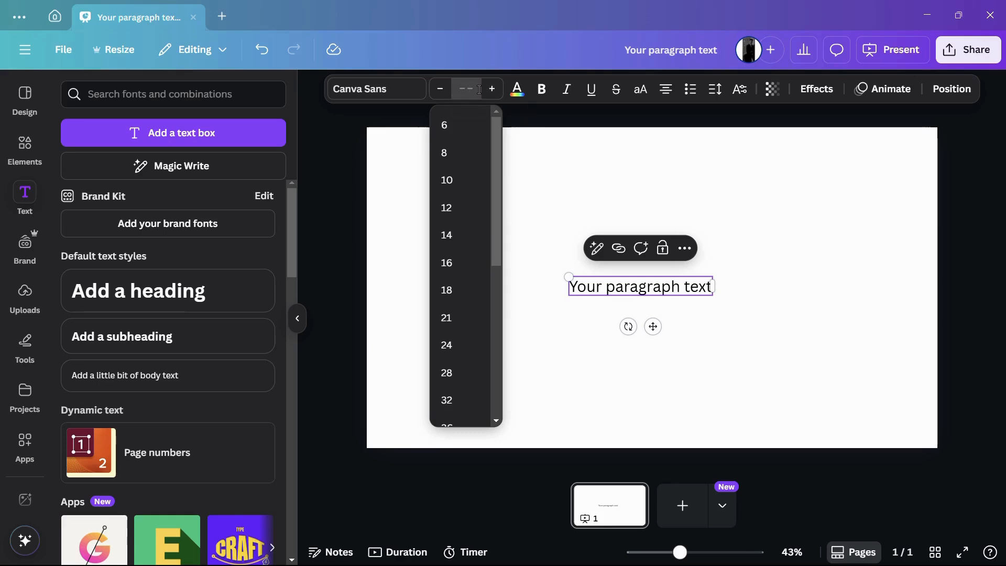
{"action": "type", "text": "150"}
{"action": "key", "text": "Return"}
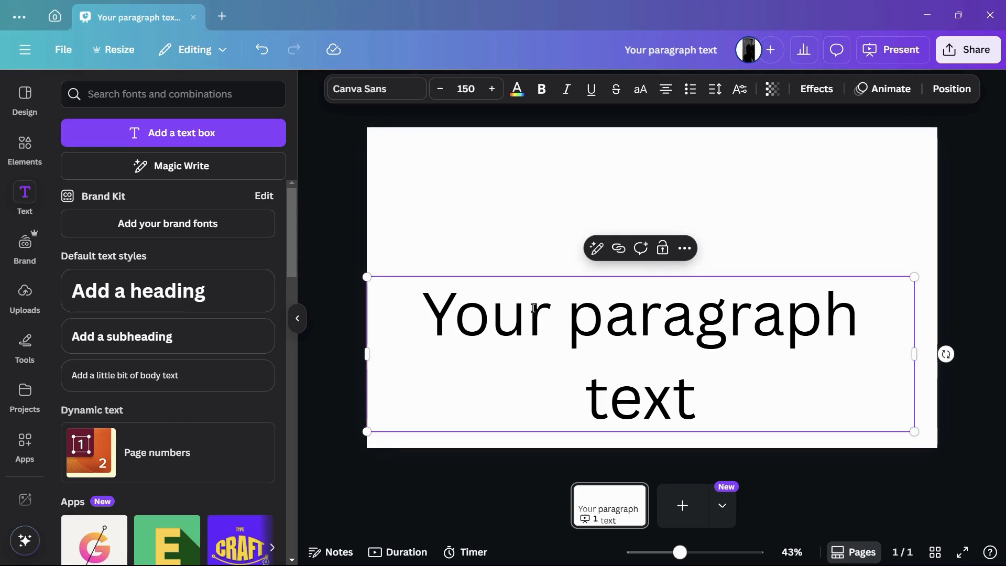
{"action": "left_click", "coordinate": [533, 240]}
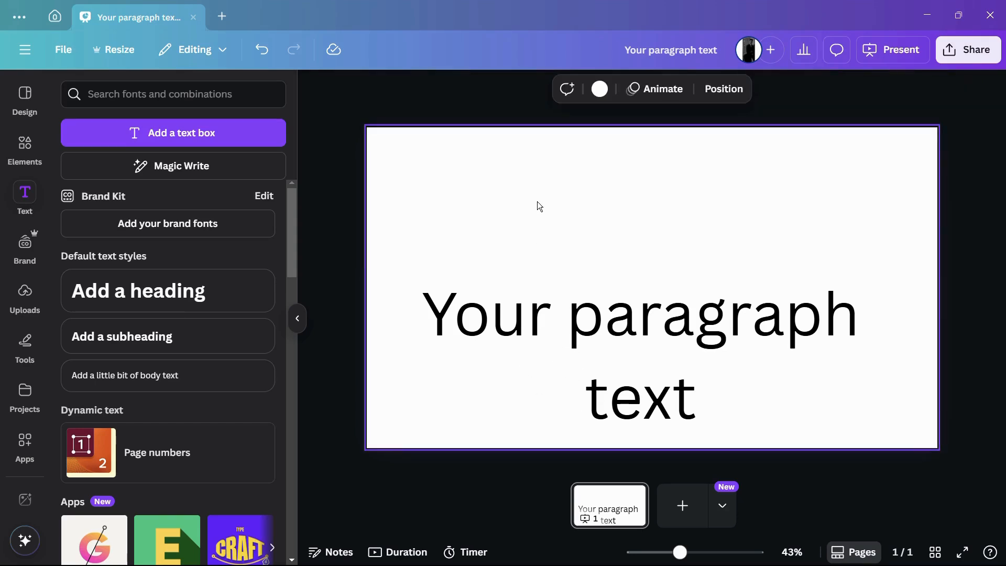
Step: Recolour the whole paragraph text with a custom dark red and move it up to about the page's vertical middle
{"action": "left_click", "coordinate": [470, 314]}
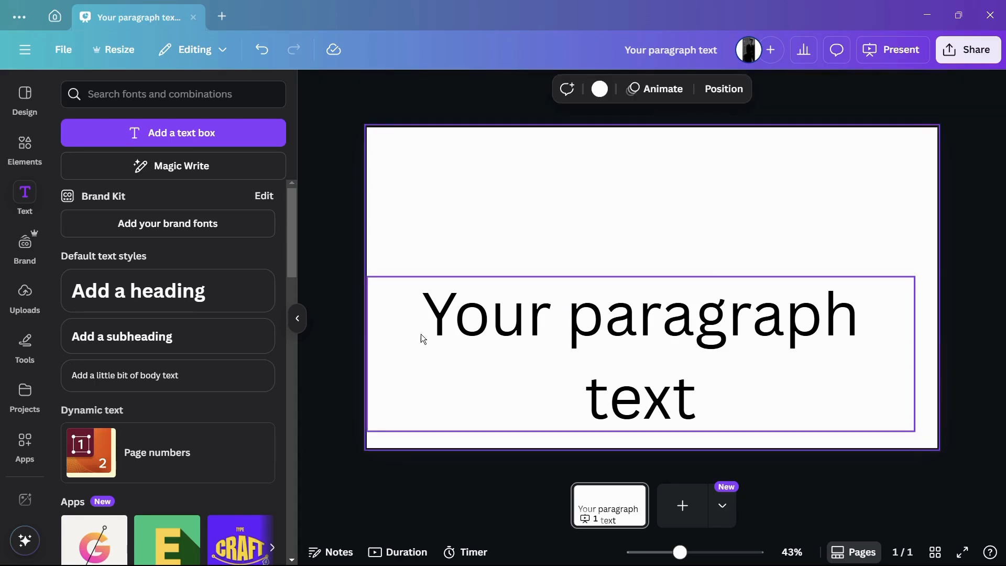
{"action": "left_click", "coordinate": [420, 329]}
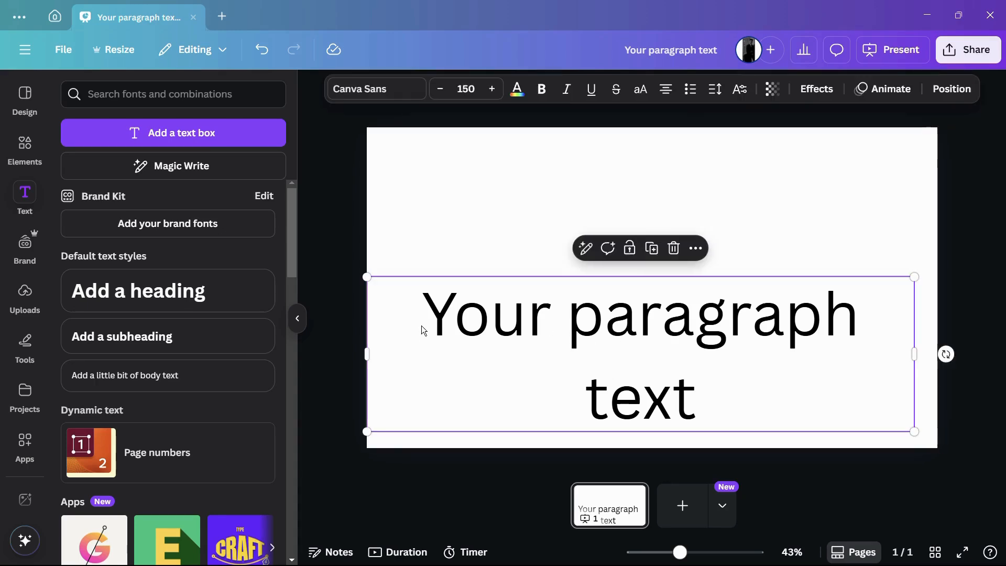
{"action": "left_click", "coordinate": [519, 97]}
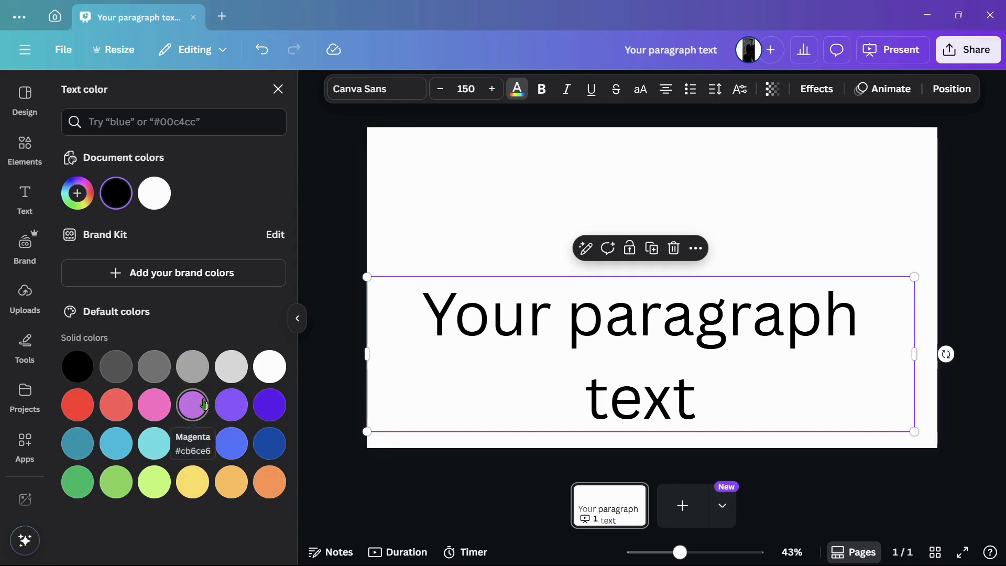
{"action": "left_click", "coordinate": [78, 196]}
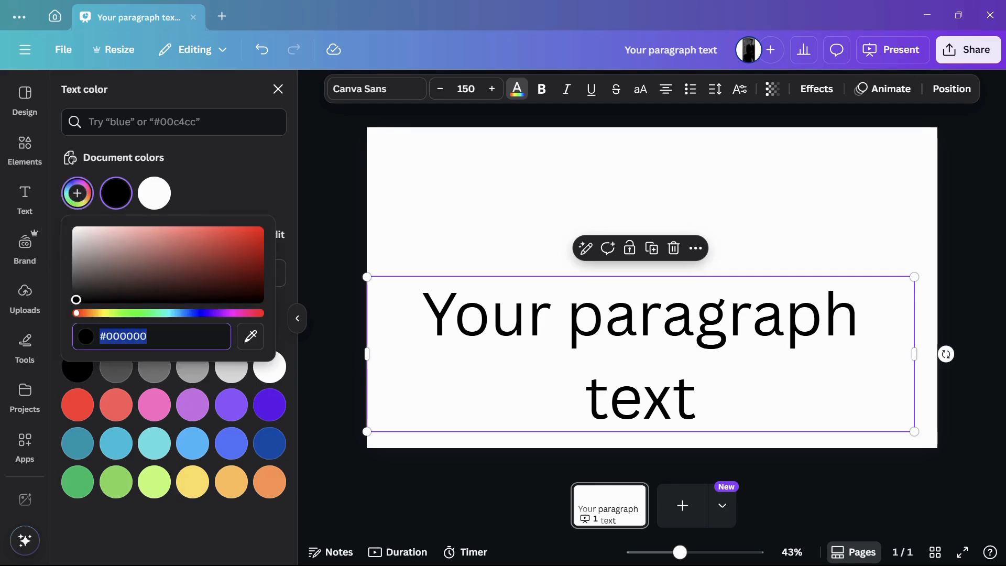
{"action": "left_click", "coordinate": [166, 278]}
{"action": "left_click_drag", "start_coordinate": [166, 278], "coordinate": [268, 242]}
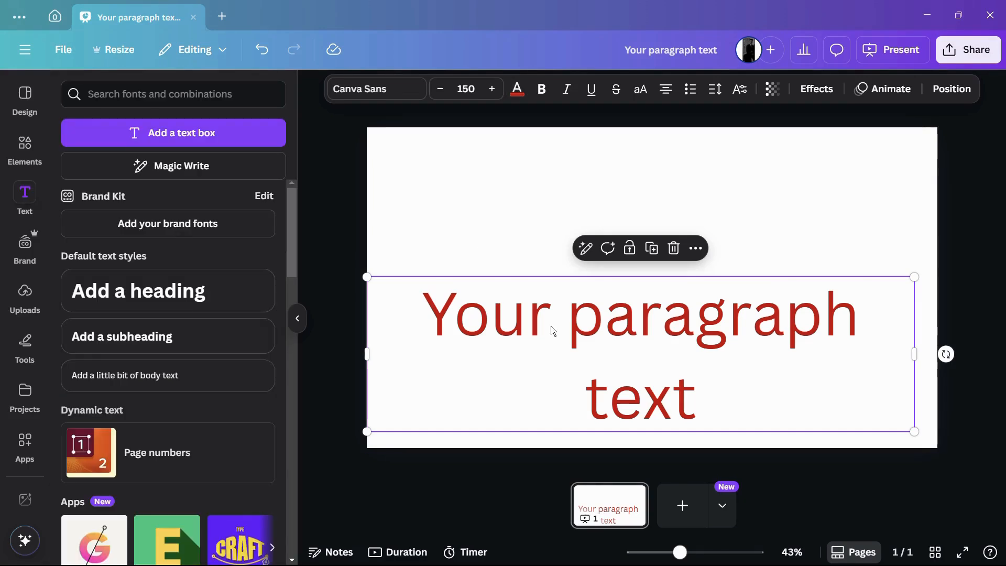
{"action": "left_click_drag", "start_coordinate": [551, 326], "coordinate": [550, 281]}
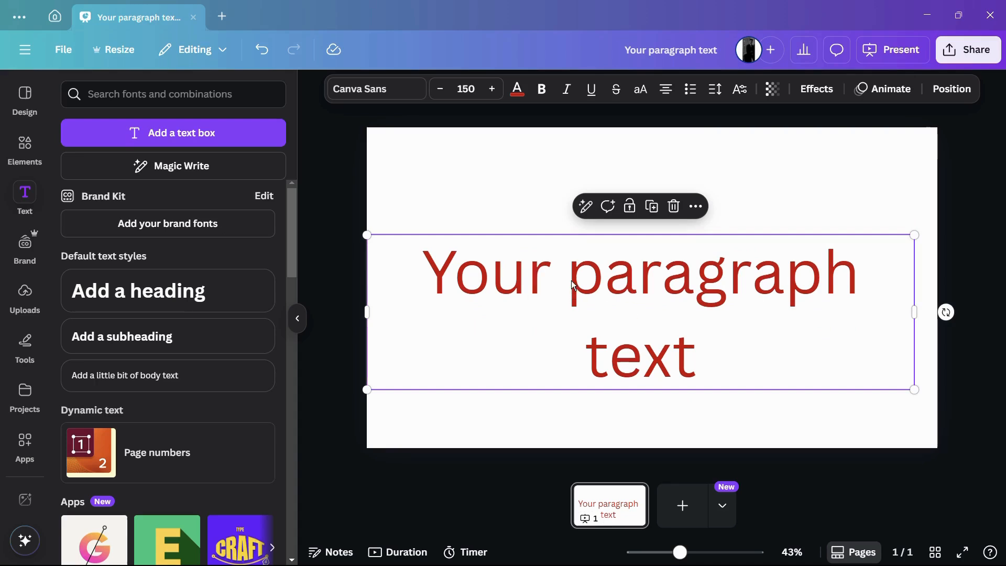
{"action": "left_click", "coordinate": [571, 221]}
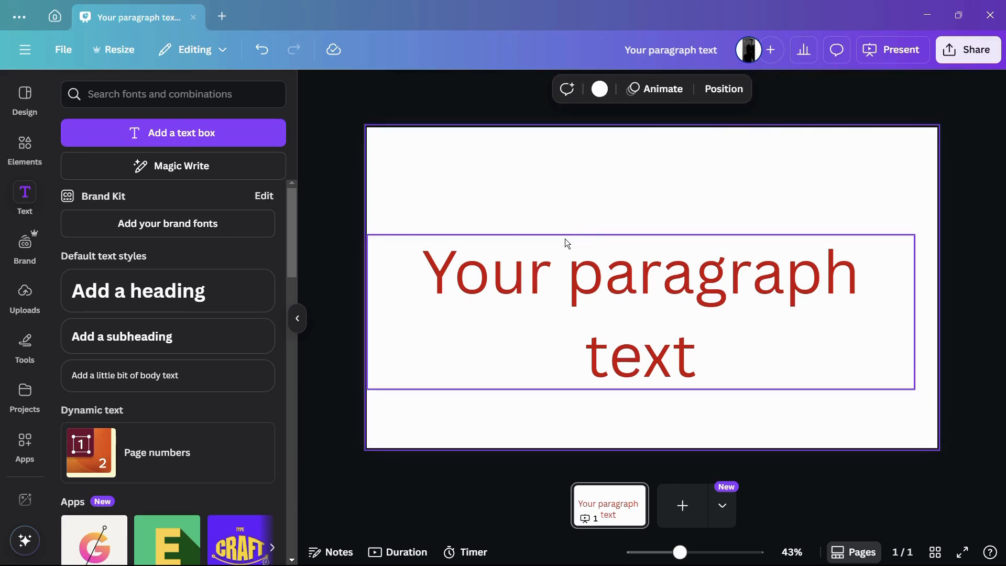
Step: Colour only the word "paragraph" with the default dark violet solid colour
{"action": "double_click", "coordinate": [561, 266]}
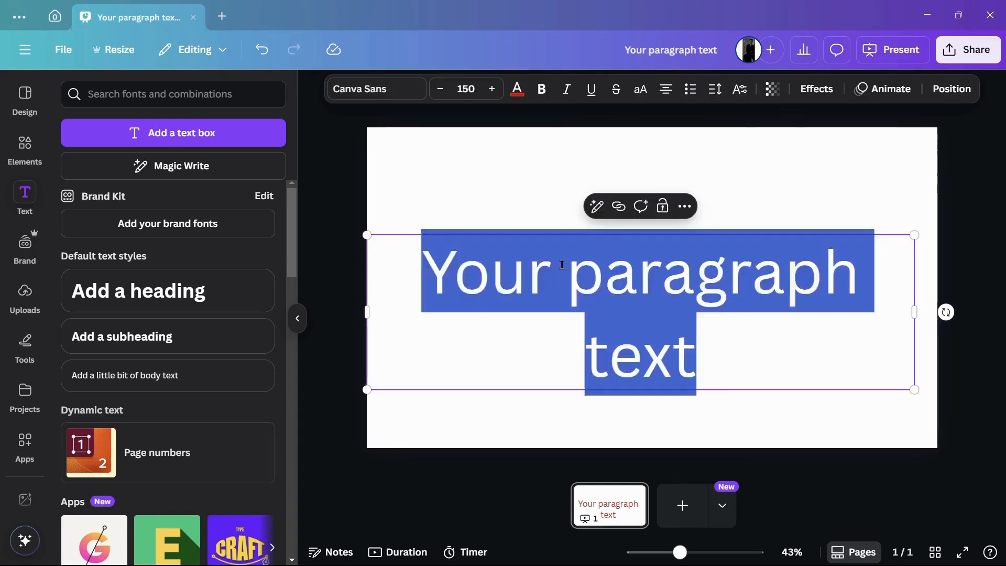
{"action": "left_click", "coordinate": [561, 265]}
{"action": "left_click_drag", "start_coordinate": [565, 267], "coordinate": [849, 278]}
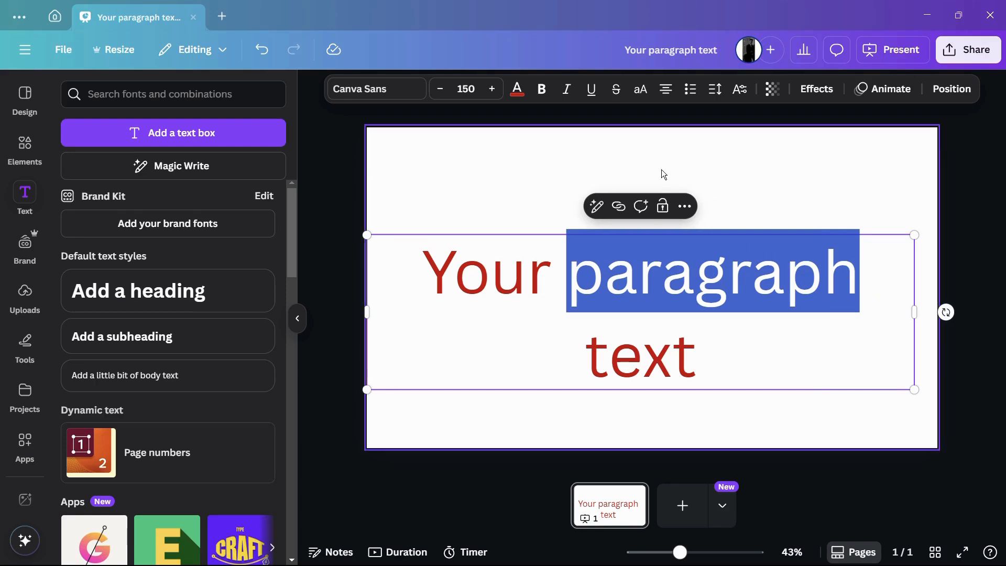
{"action": "left_click", "coordinate": [517, 90]}
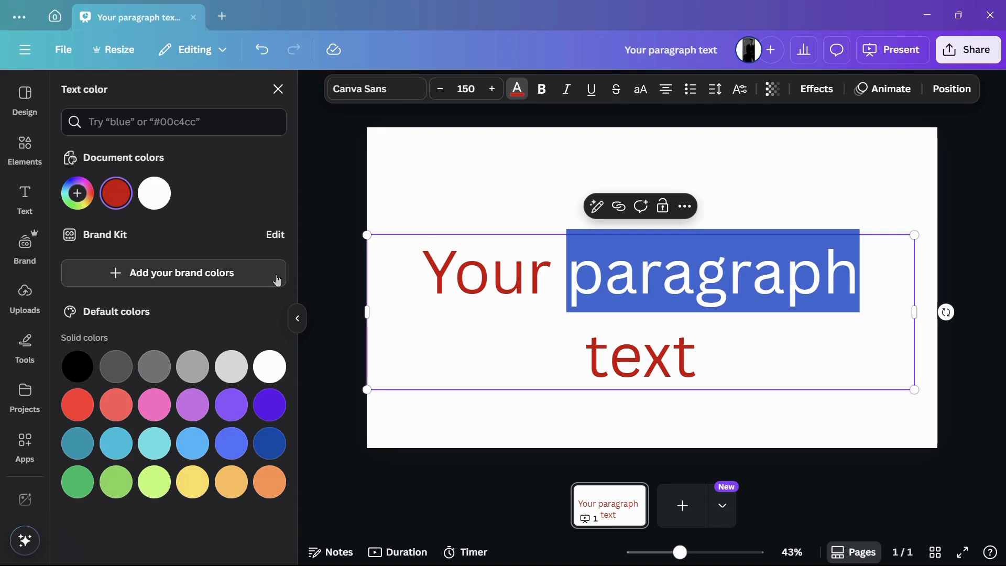
{"action": "left_click", "coordinate": [268, 409]}
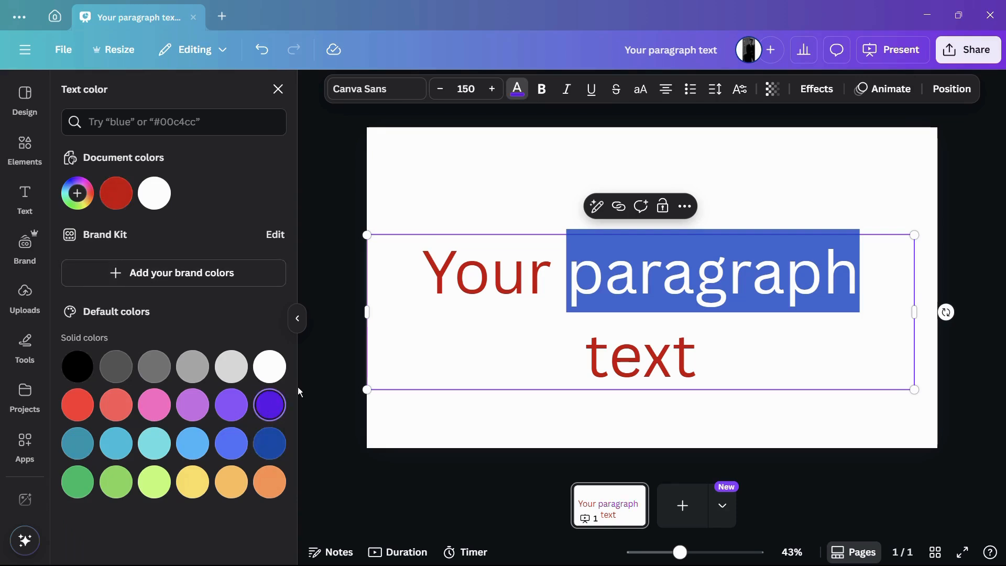
{"action": "left_click", "coordinate": [510, 205]}
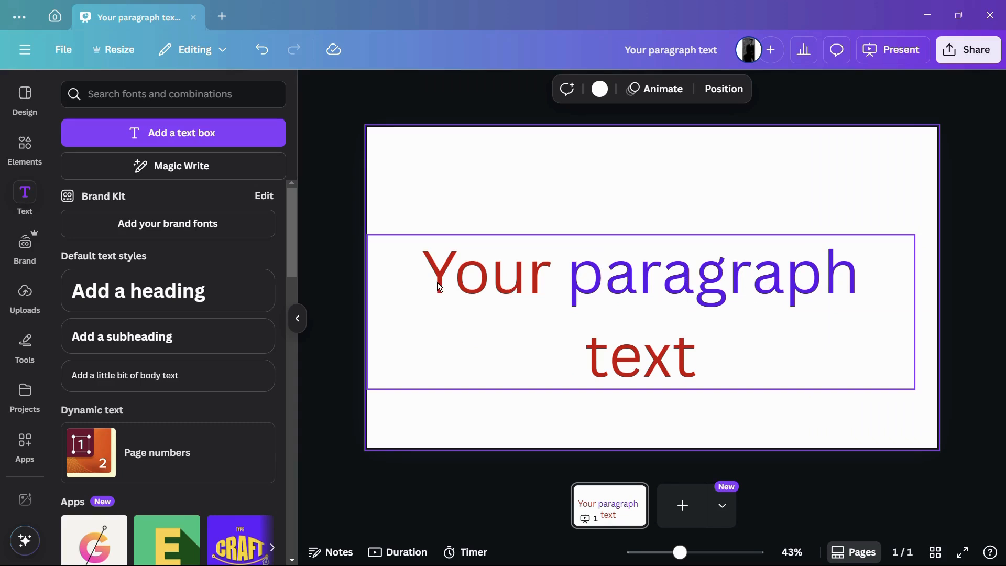
Step: Change the font of the whole paragraph text to Horizon from the recently used fonts
{"action": "left_click", "coordinate": [472, 292]}
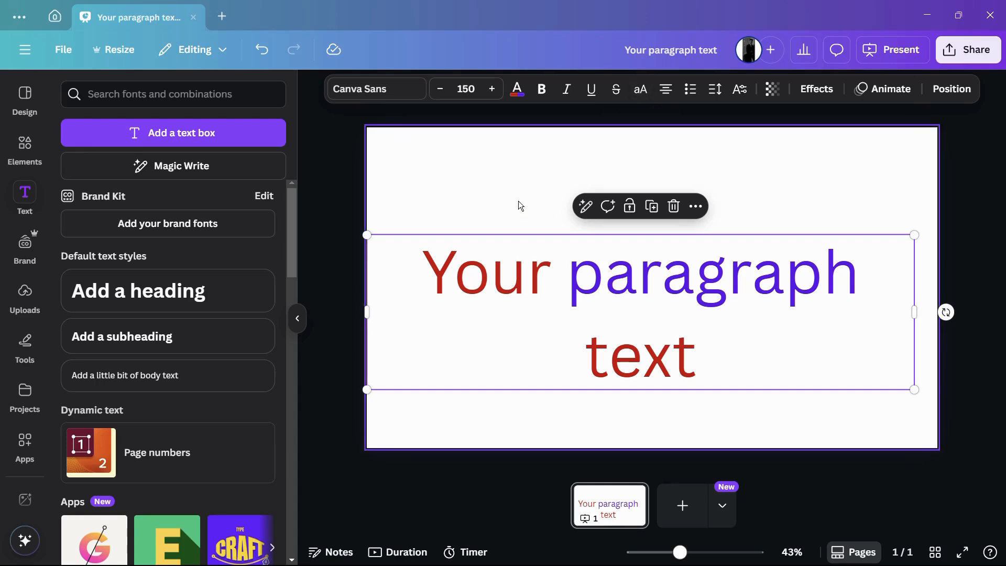
{"action": "left_click", "coordinate": [406, 95]}
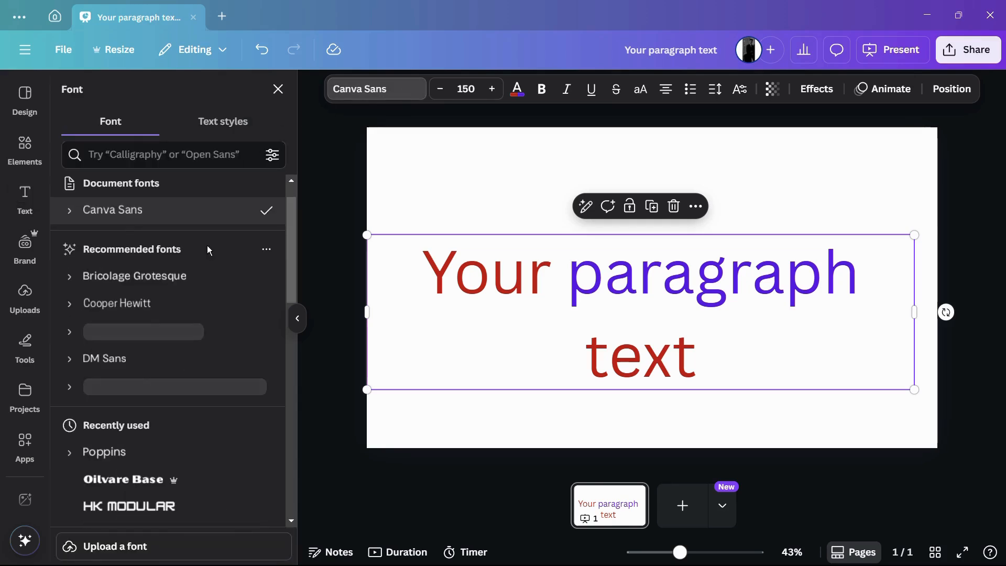
{"action": "scroll", "coordinate": [161, 330], "scroll_direction": "down", "scroll_amount": 10}
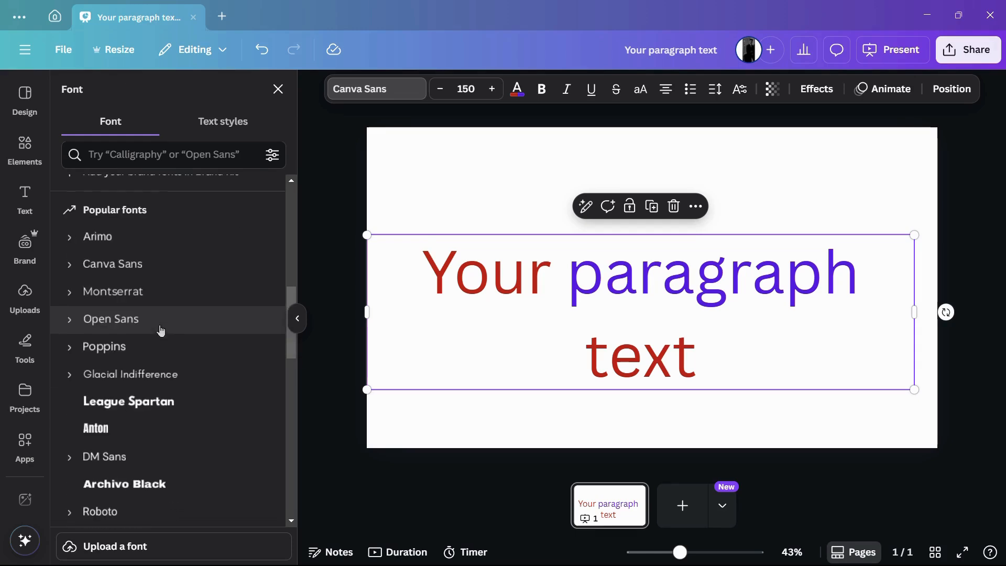
{"action": "scroll", "coordinate": [160, 331], "scroll_direction": "up", "scroll_amount": 7}
{"action": "scroll", "coordinate": [157, 328], "scroll_direction": "down", "scroll_amount": 2}
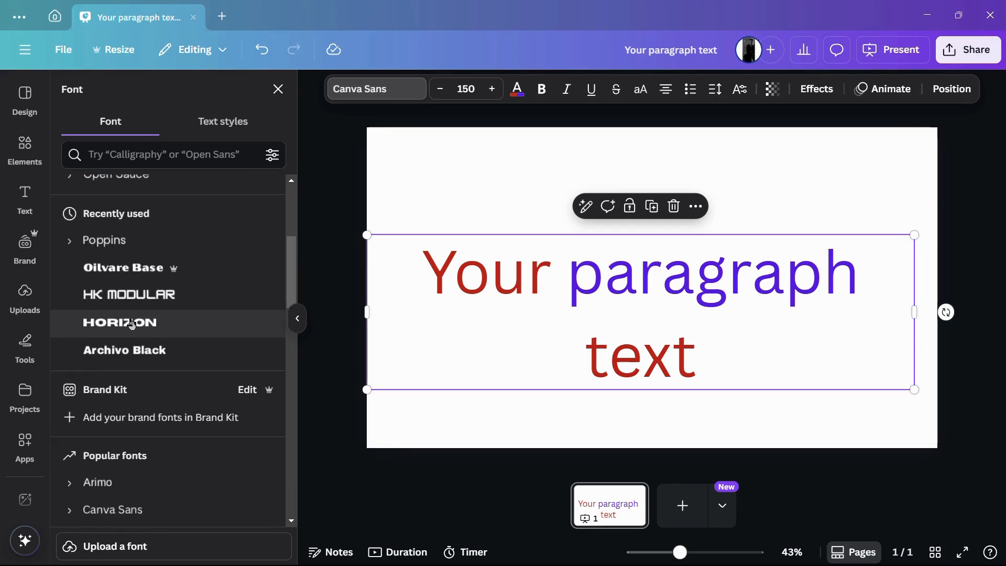
{"action": "left_click", "coordinate": [128, 323]}
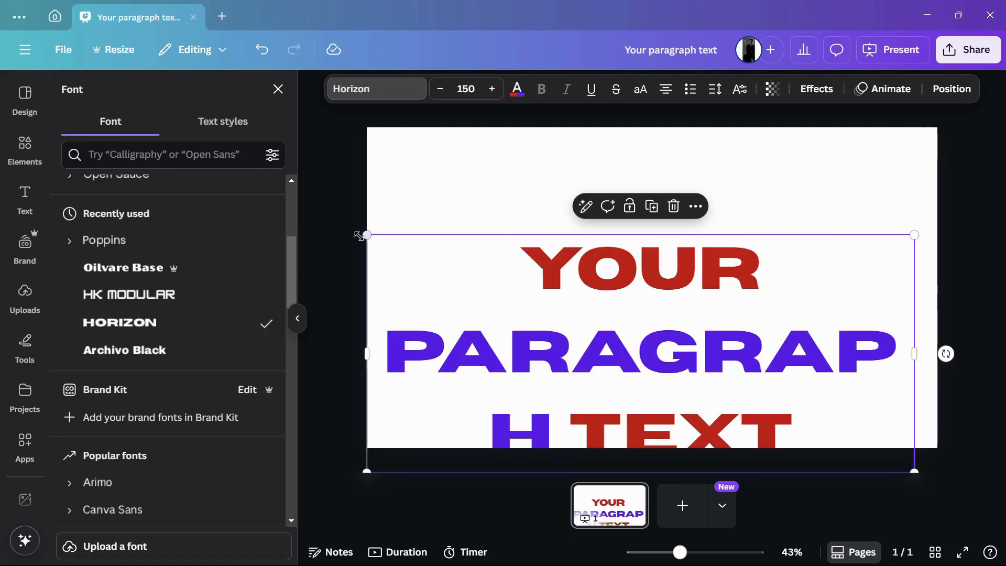
Step: Scale the paragraph text down to about size 115 and move it to around the centre of the page
{"action": "left_click_drag", "start_coordinate": [371, 238], "coordinate": [524, 247]}
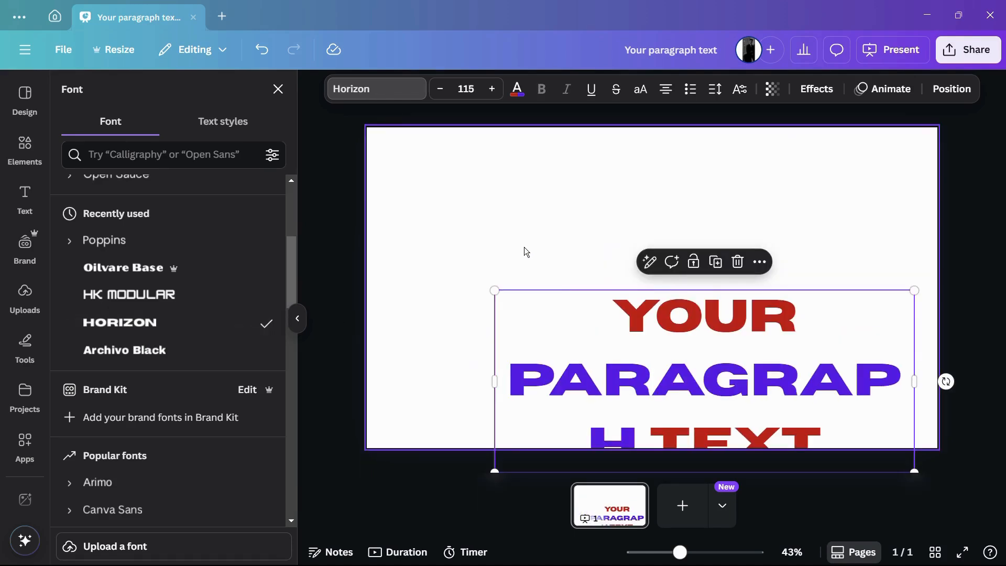
{"action": "left_click_drag", "start_coordinate": [586, 332], "coordinate": [511, 238]}
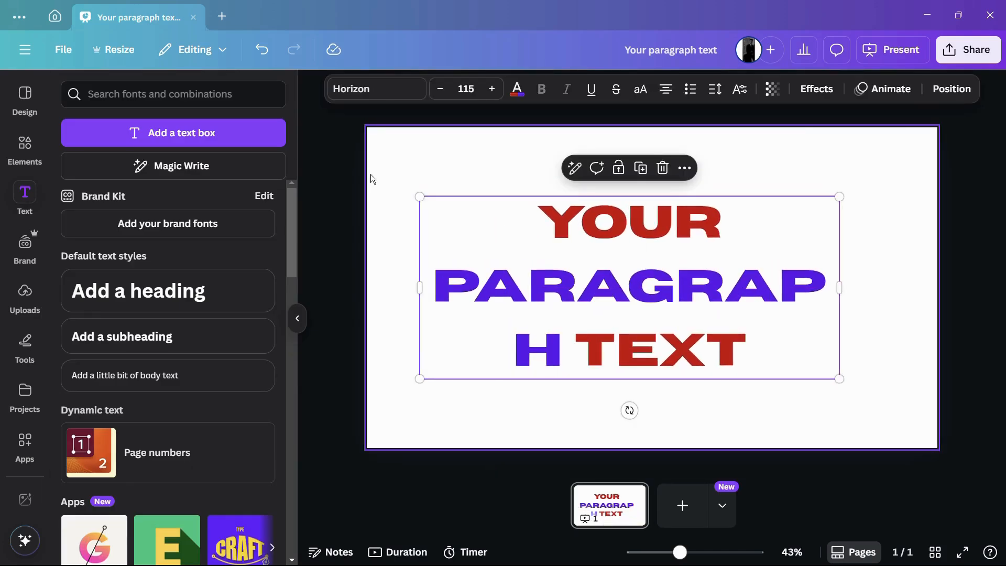
Step: Apply the document's Body text style to the paragraph text and examine it up close on the page
{"action": "left_click", "coordinate": [370, 91]}
{"action": "left_click", "coordinate": [211, 130]}
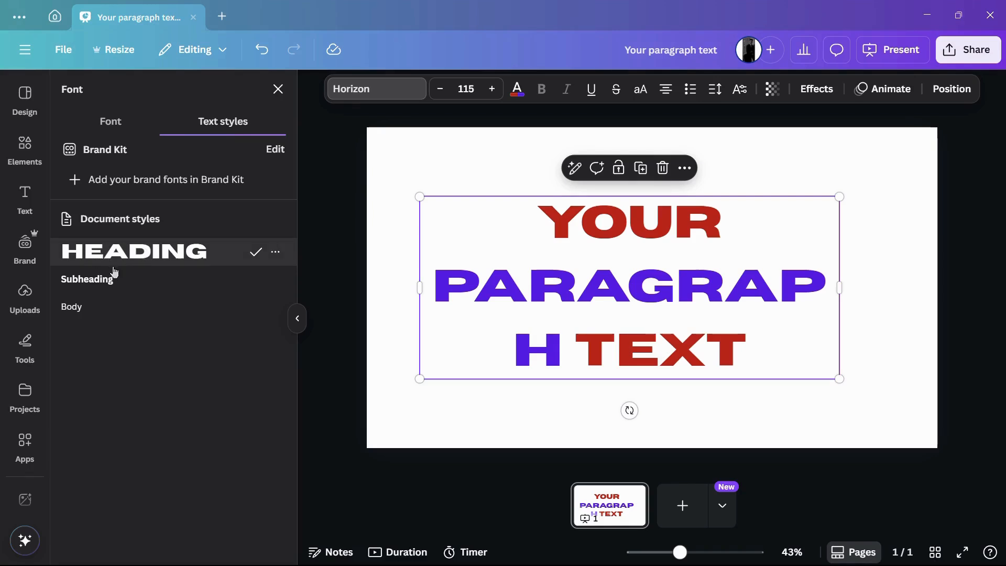
{"action": "left_click", "coordinate": [89, 306]}
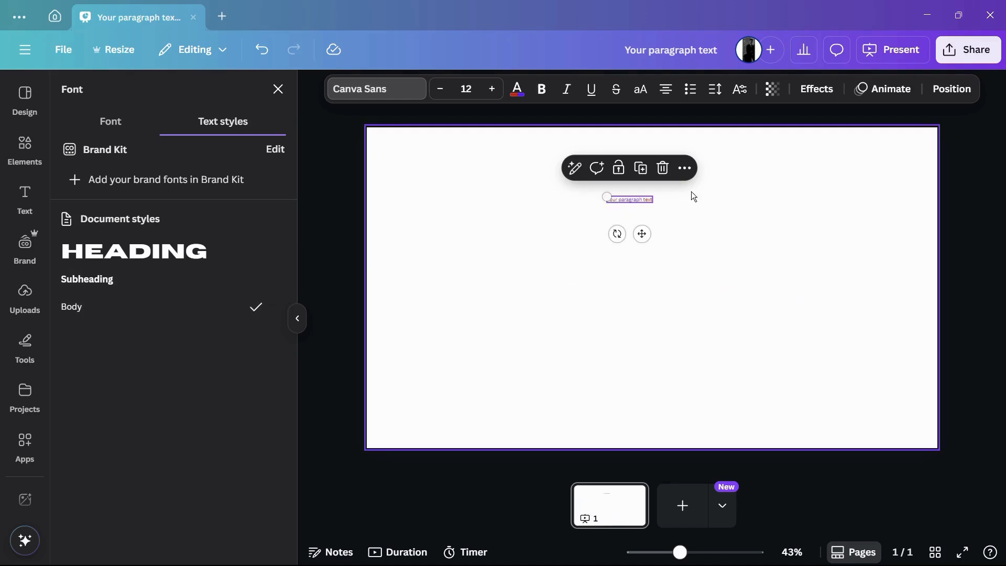
{"action": "scroll", "coordinate": [638, 196], "scroll_direction": "up", "scroll_amount": 1, "text": "ctrl"}
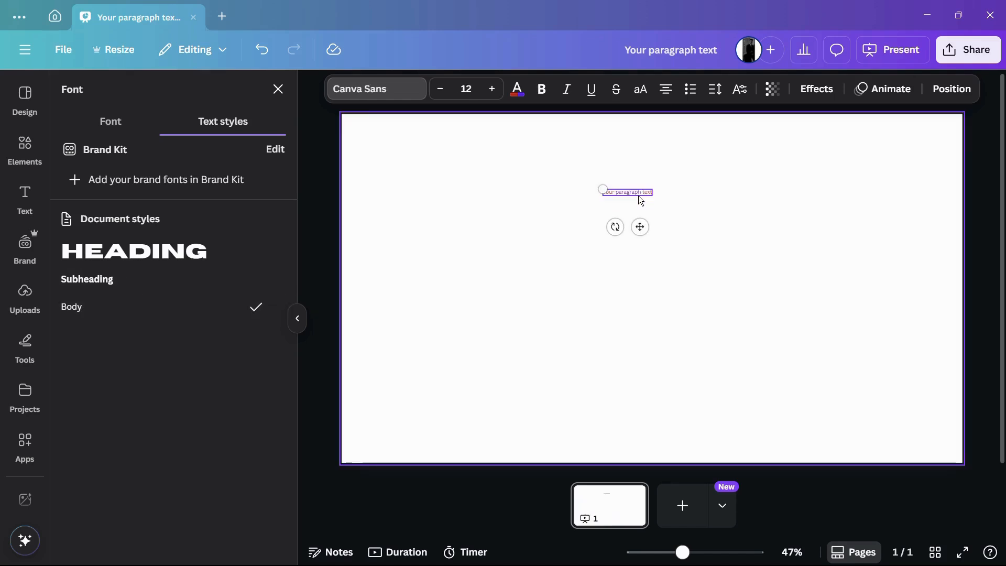
{"action": "scroll", "coordinate": [638, 196], "scroll_direction": "up", "scroll_amount": 4, "text": "ctrl"}
{"action": "scroll", "coordinate": [560, 187], "scroll_direction": "down", "scroll_amount": 3, "text": "ctrl"}
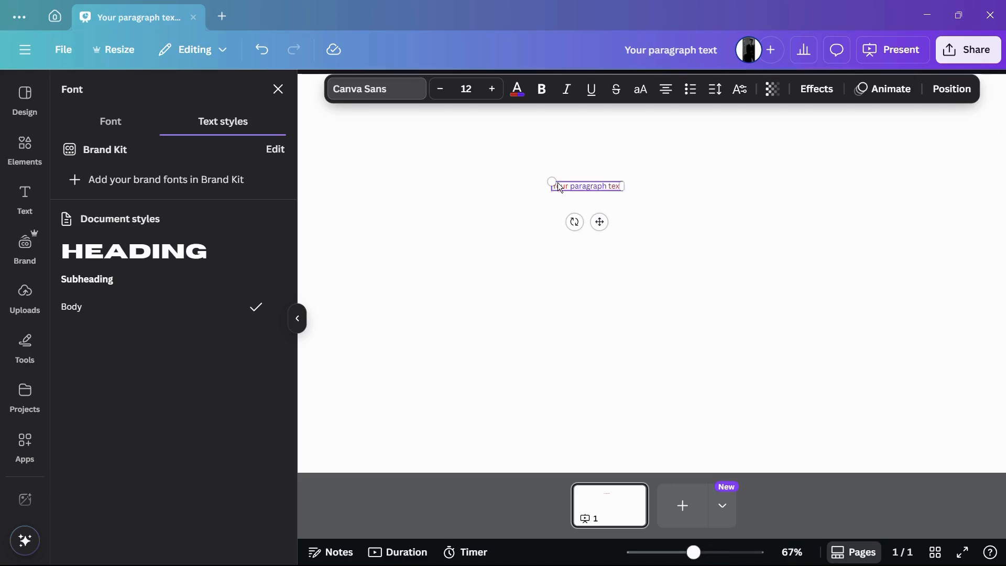
{"action": "scroll", "coordinate": [559, 185], "scroll_direction": "down", "scroll_amount": 2, "text": "ctrl"}
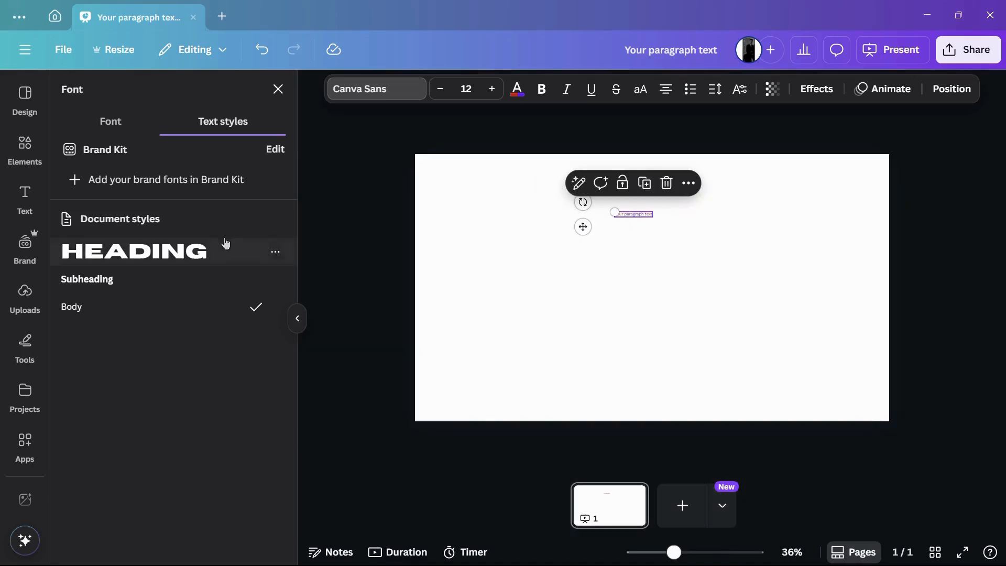
Step: Apply the document's Heading text style to the paragraph text and scale it to about size 112
{"action": "left_click", "coordinate": [202, 245]}
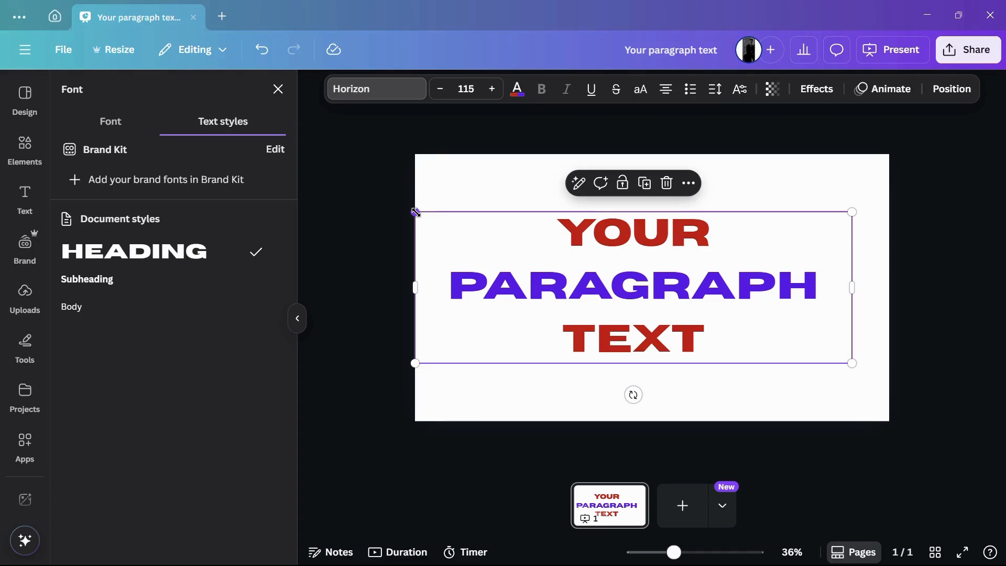
{"action": "mouse_move", "coordinate": [418, 204]}
{"action": "left_mouse_down"}
{"action": "mouse_move", "coordinate": [425, 217]}
{"action": "mouse_move", "coordinate": [414, 214]}
{"action": "left_mouse_up"}
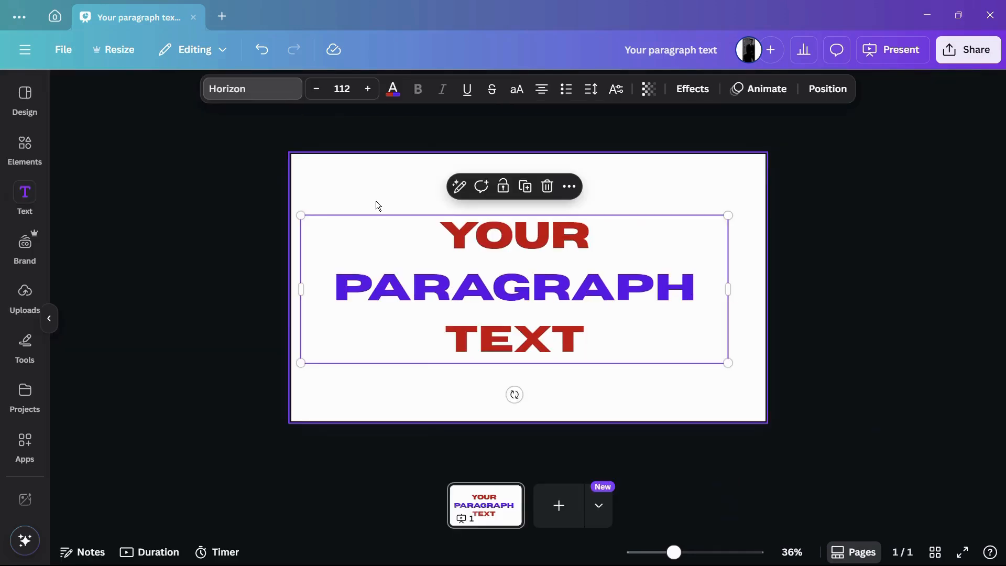